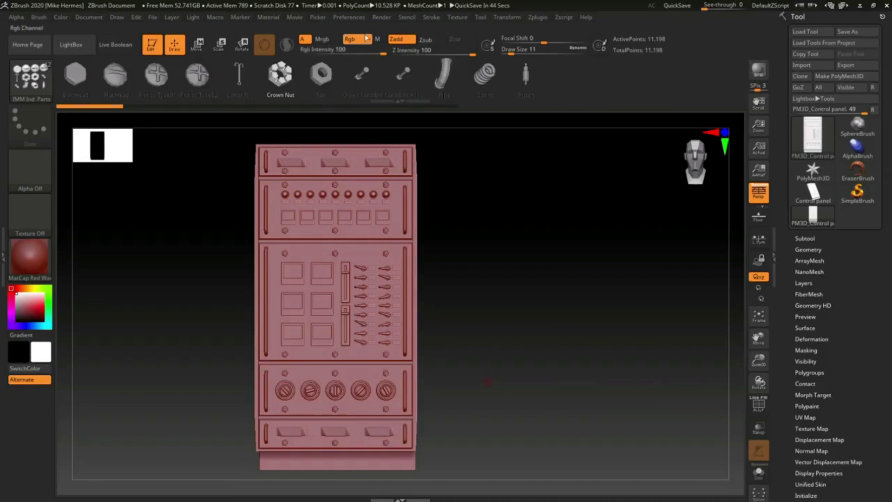
Initialize ZBrush to clear the control panel, the document and all custom tools.
left_click(348, 17)
left_click(392, 35)
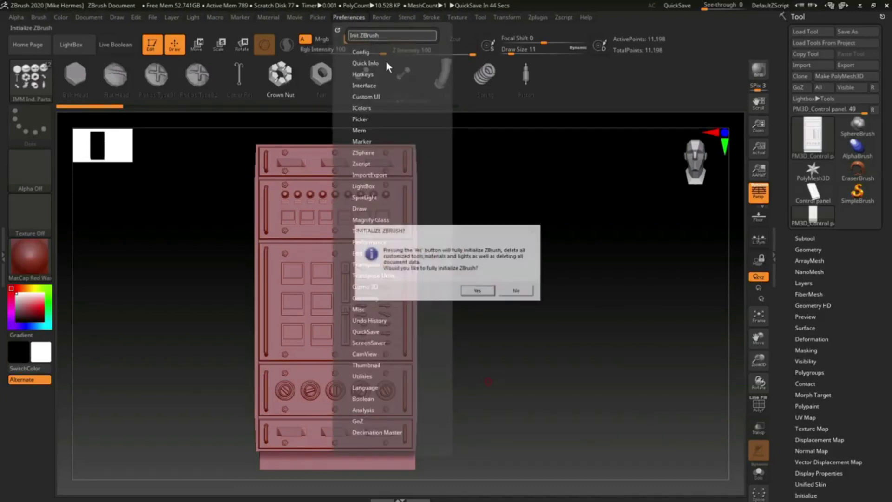
left_click(474, 291)
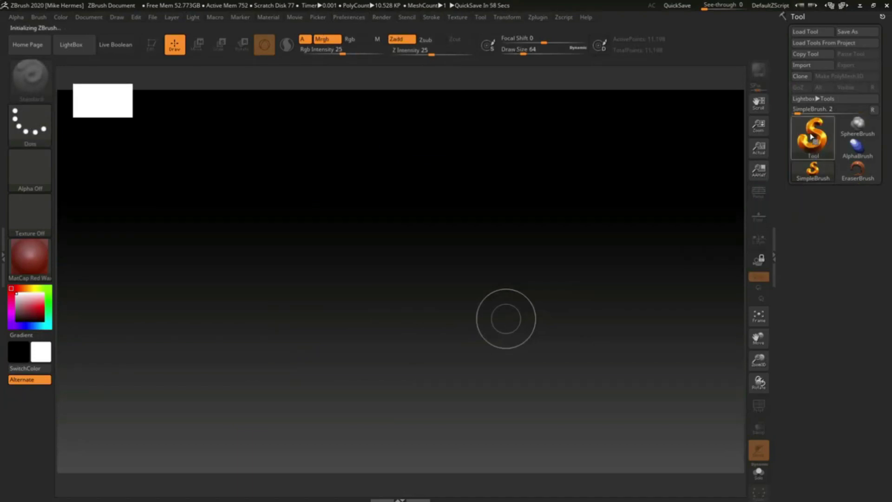
Draw a Cube3D in the middle of the canvas and convert it into an editable PolyMesh3D.
left_click(813, 137)
left_click(400, 178)
mouse_move(401, 238)
left_mouse_down()
mouse_move(532, 298)
mouse_move(542, 237)
mouse_move(561, 240)
left_mouse_up()
key("t")
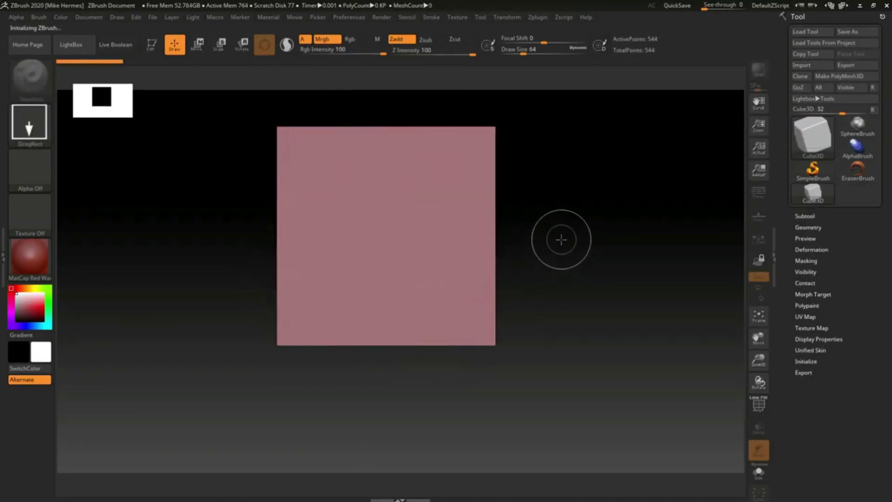
left_click(152, 44)
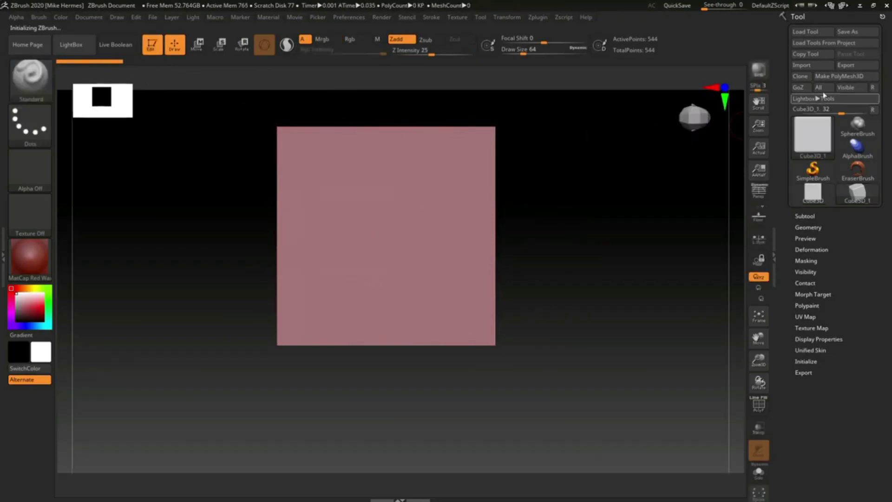
left_click(842, 78)
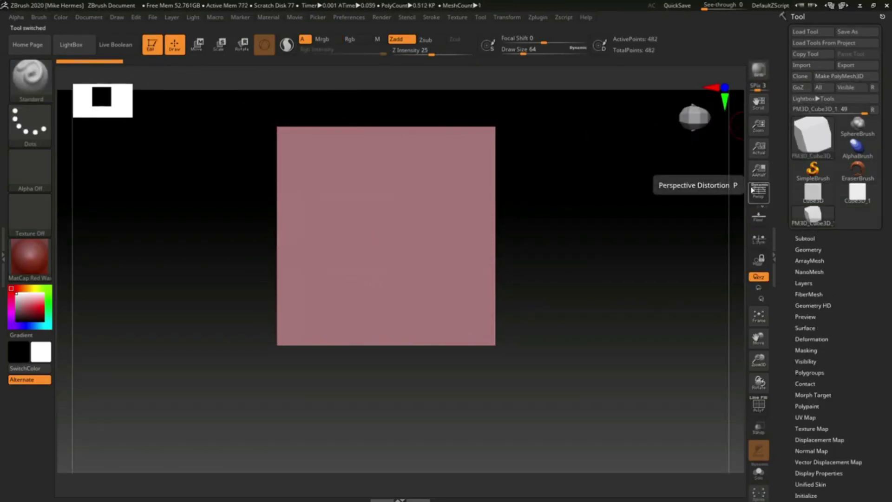
Turn on perspective distortion for the cube's view.
left_click(758, 191)
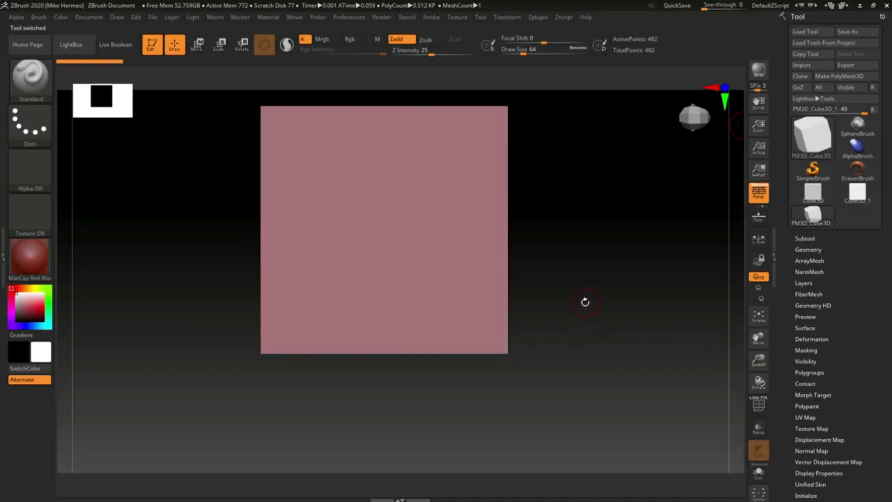
left_click_drag(583, 303, 577, 369, "alt")
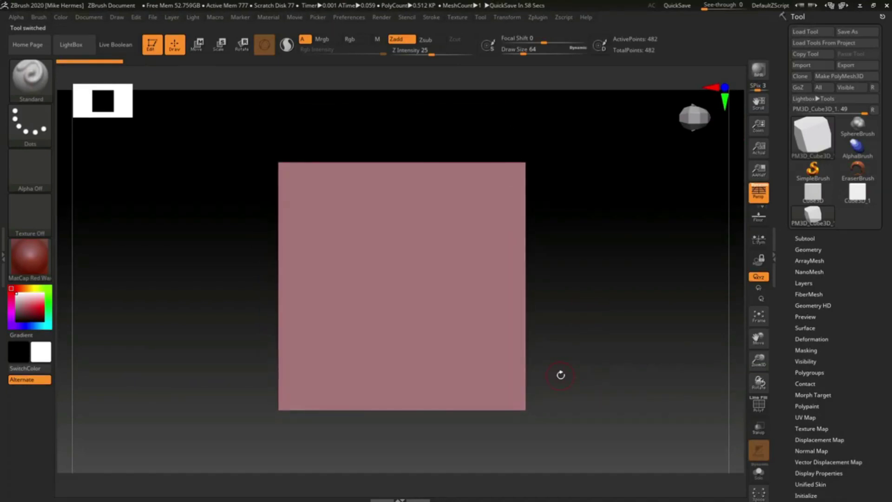
left_click_drag(561, 375, 603, 347)
left_click(582, 341)
Choose the Crown Nut mesh from the IMM Ind. Parts insert brush.
key("b")
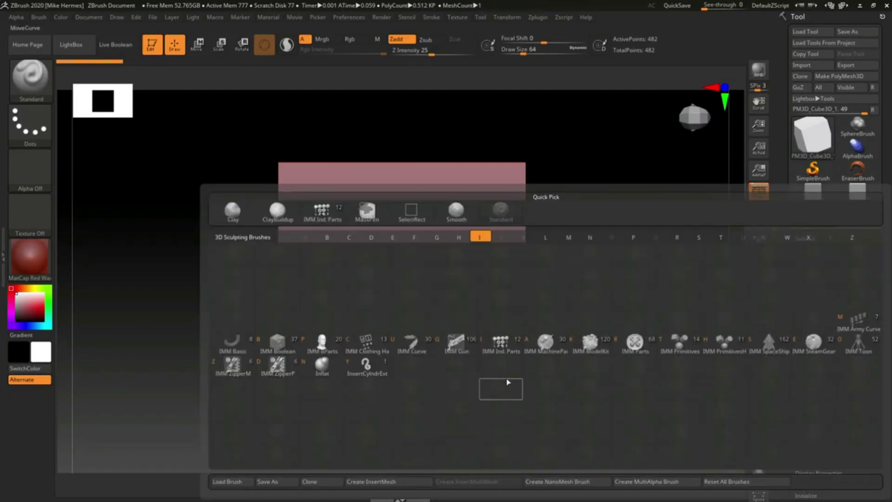
left_click(502, 346)
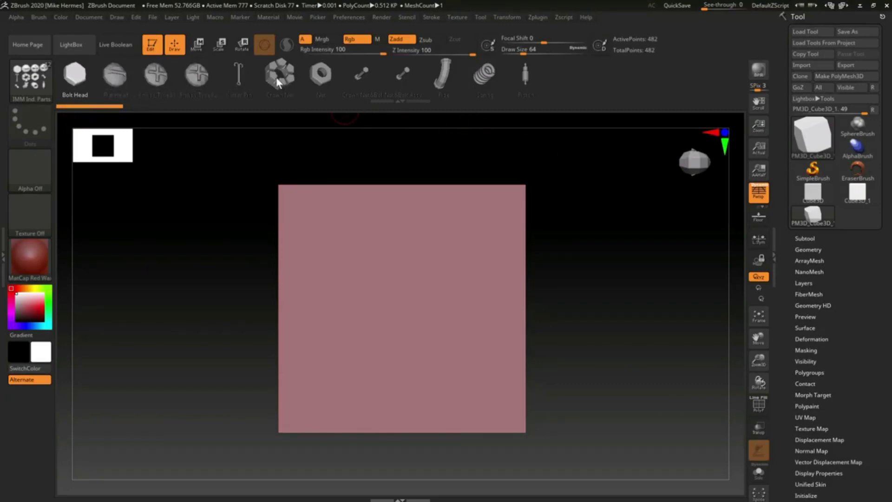
scroll(281, 88, "down", 1)
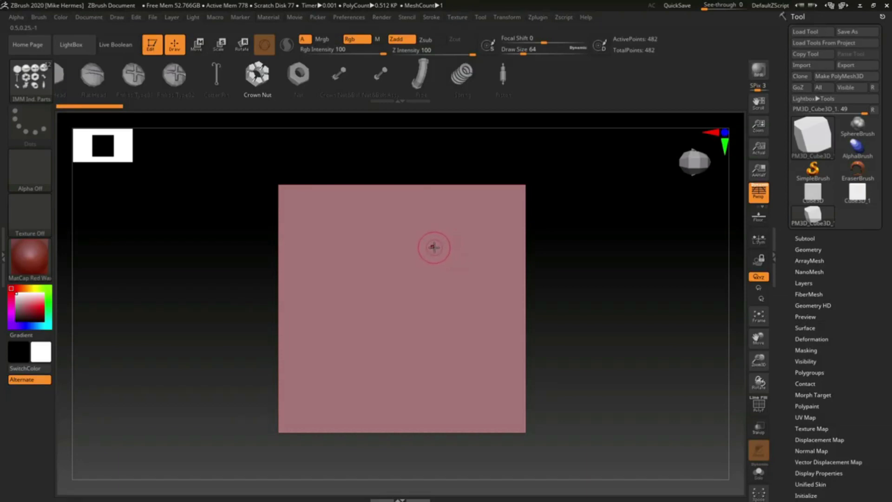
Try inserting freehand-sized crown nuts down the right side and along the lower edge of the cube's front face.
left_click_drag(433, 249, 469, 287)
key("ctrl+z")
mouse_move(471, 254)
left_mouse_down()
mouse_move(488, 279)
mouse_move(479, 285)
mouse_move(497, 361)
mouse_move(467, 399)
mouse_move(422, 410)
mouse_move(320, 400)
left_mouse_up()
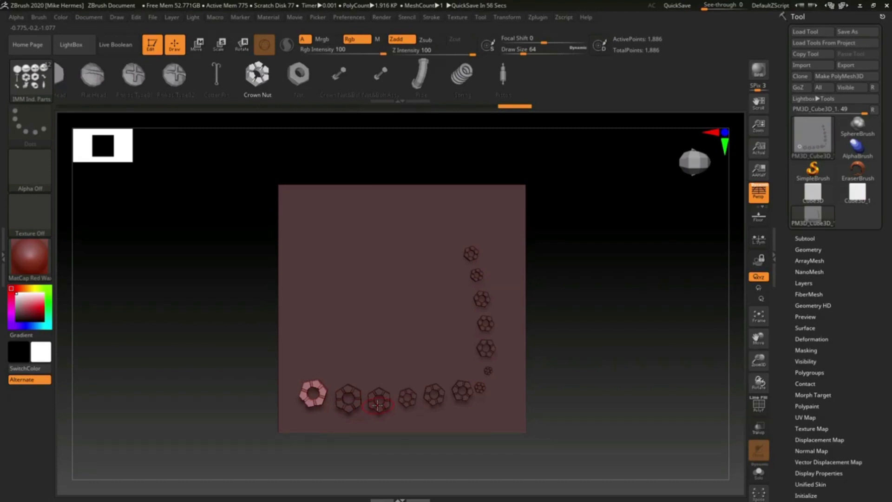
Undo all the crown nuts inserted on the cube's front face.
key("ctrl+z")
key("ctrl+z")
key("ctrl+z")
key("ctrl+z")
key("ctrl+z")
key("ctrl+z")
key("ctrl+z")
key("ctrl+z")
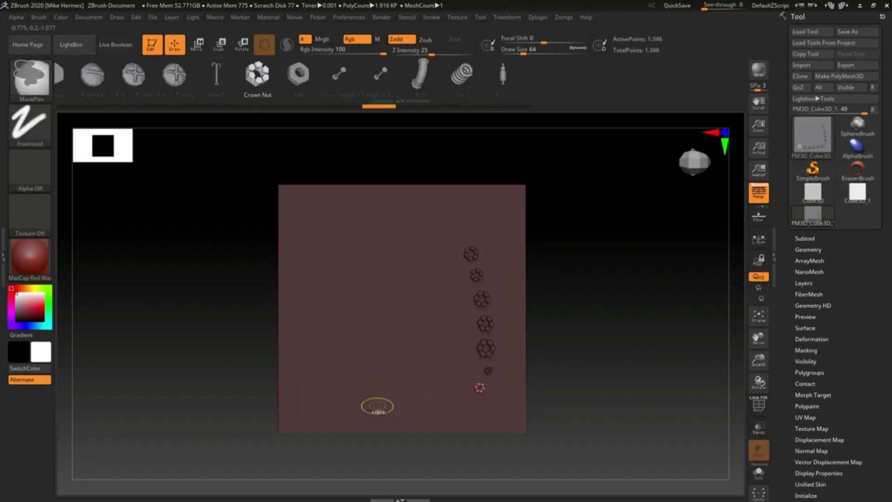
key("ctrl+z")
key("ctrl+z")
key("ctrl+z")
key("ctrl+z")
key("ctrl+z")
key("ctrl+z")
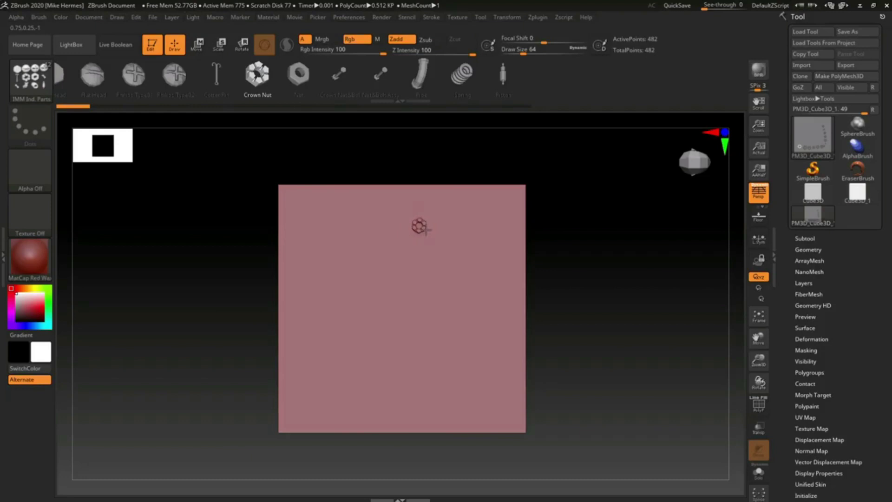
Insert a column of four equally sized crown nuts on the cube's front face, locked to the current draw size of 64.
left_click_drag(419, 226, 427, 233)
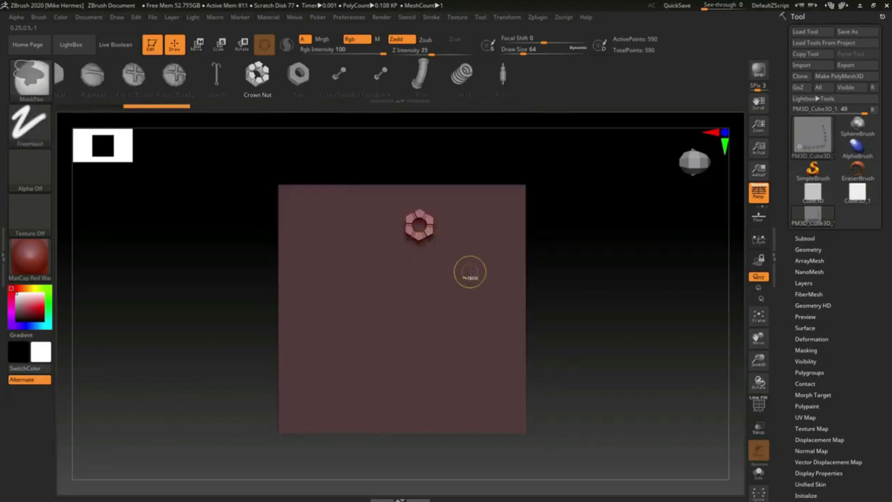
key("ctrl")
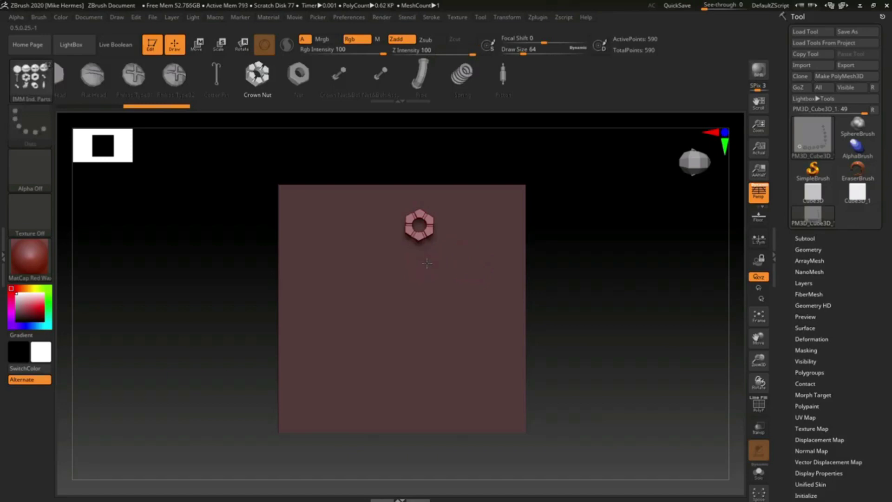
left_click_drag(427, 262, 428, 264)
key("ctrl")
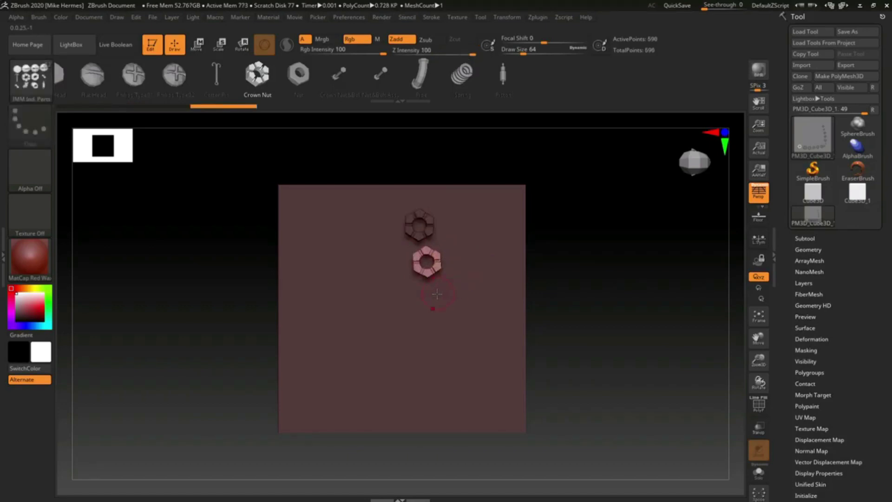
left_click_drag(439, 297, 452, 336)
key("ctrl")
key("ctrl")
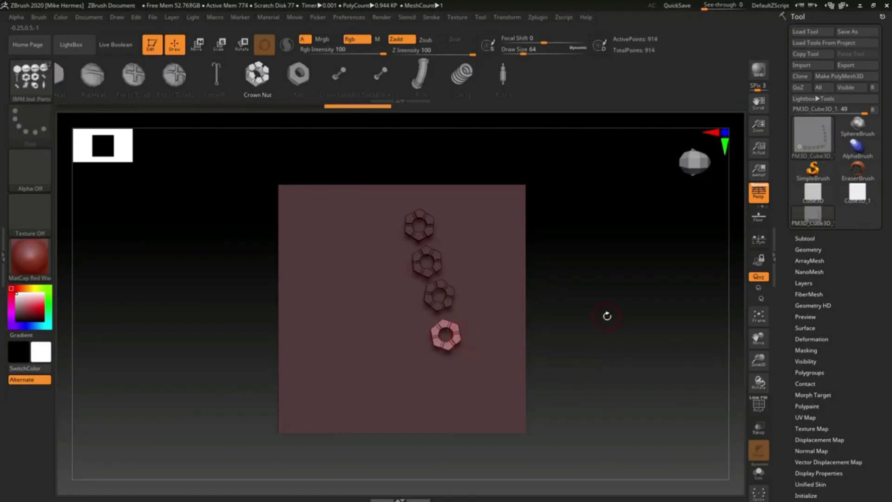
left_click_drag(607, 315, 611, 318)
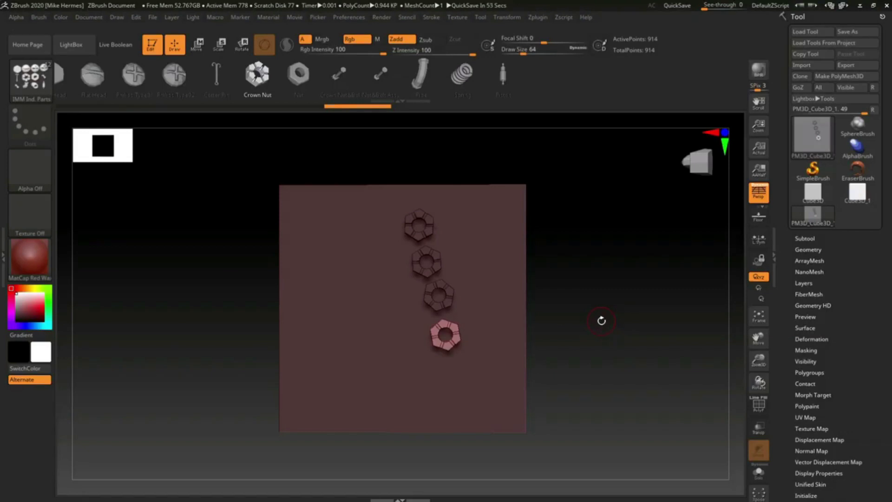
Initialize ZBrush again to discard the cube and its crown nuts.
left_click(357, 19)
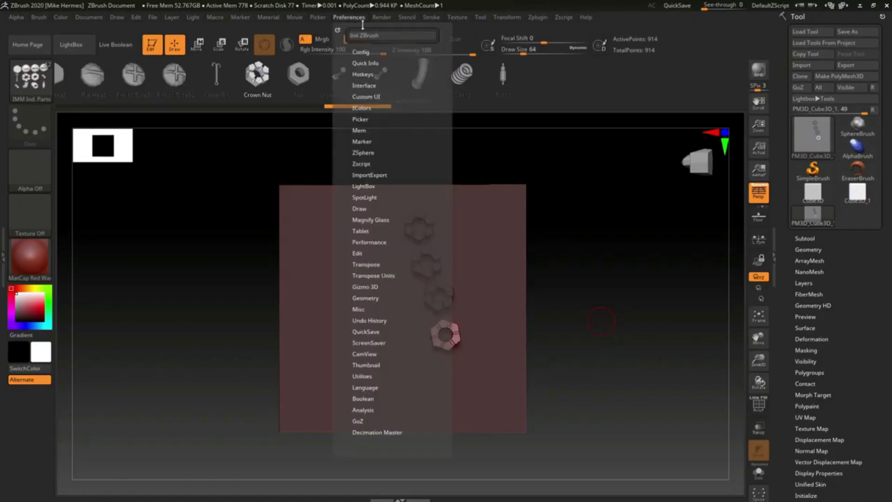
left_click(367, 35)
left_click(475, 290)
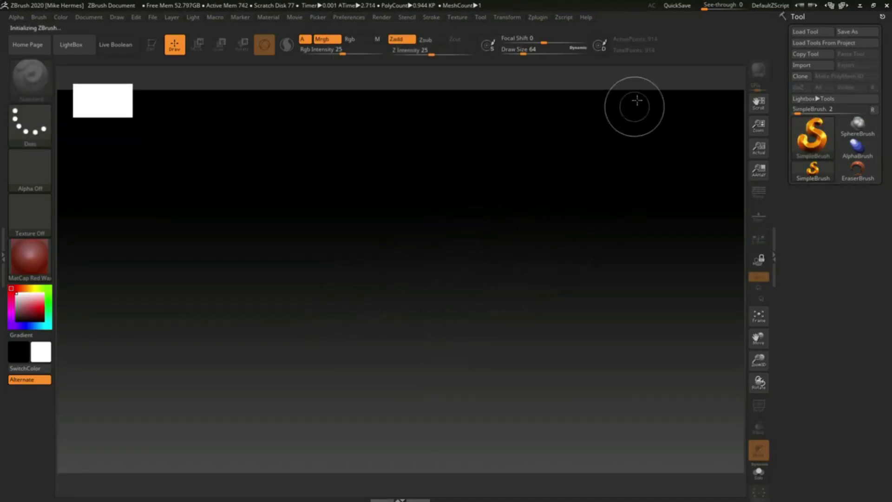
Import the Control panel mesh from the Mech Parts folder, splitting its nonstandard polygons into quads and triangles.
left_click(811, 65)
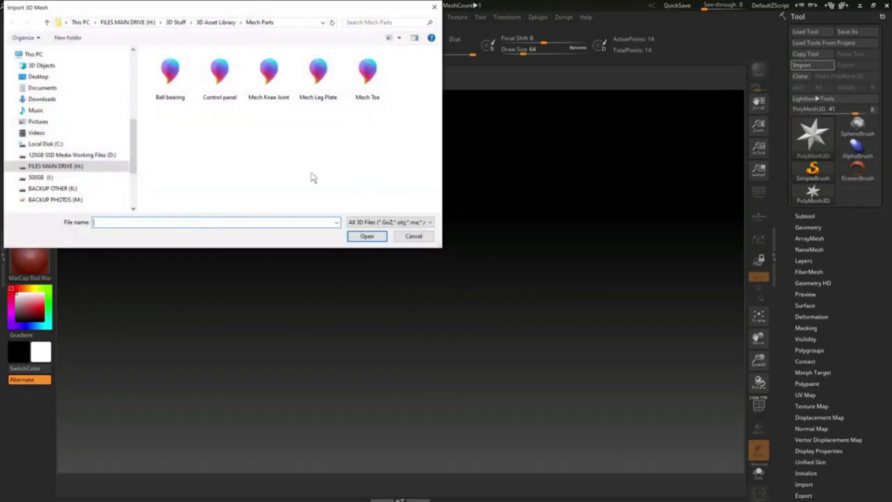
left_click(219, 90)
left_click(360, 240)
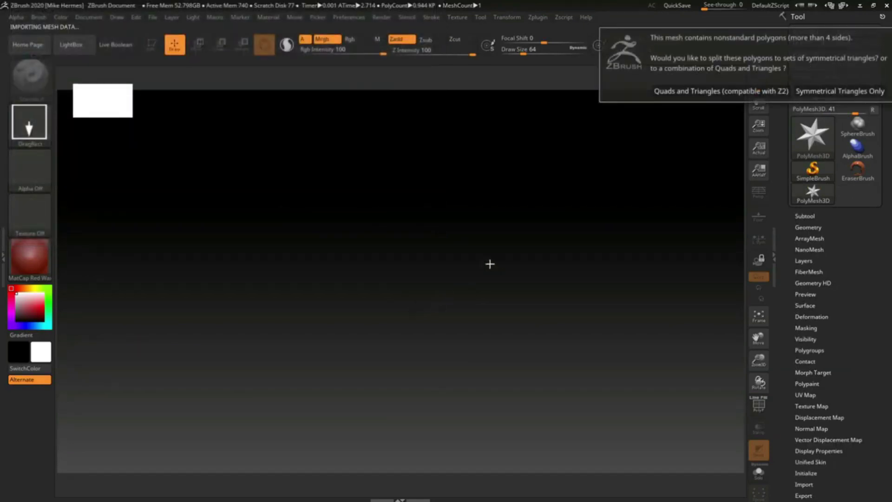
left_click(687, 93)
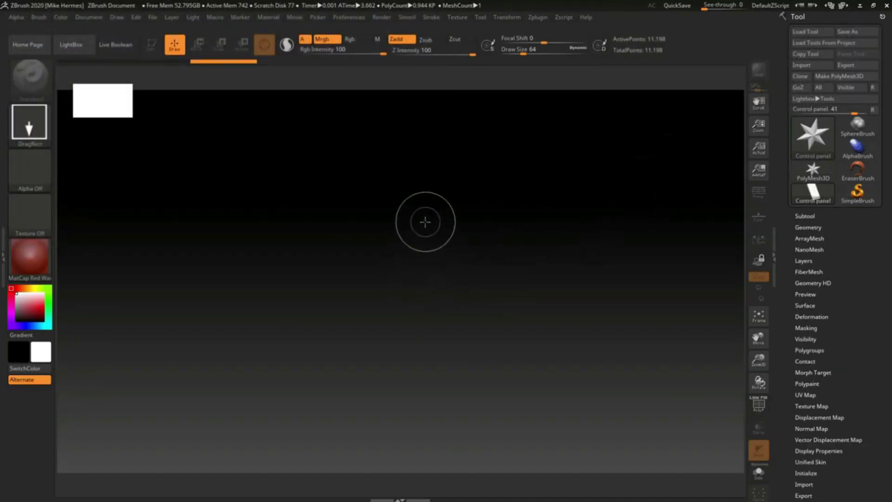
Draw the control panel on the canvas and convert it into an editable PolyMesh3D.
left_click_drag(424, 223, 409, 398)
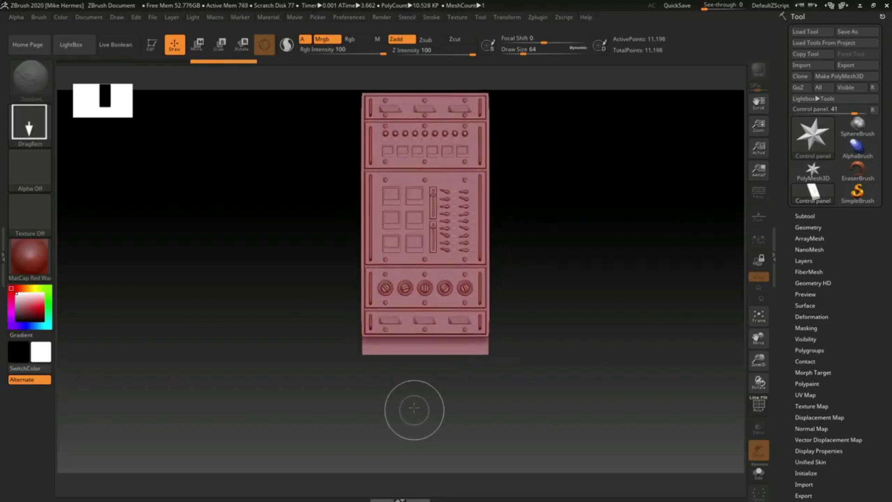
left_click(151, 42)
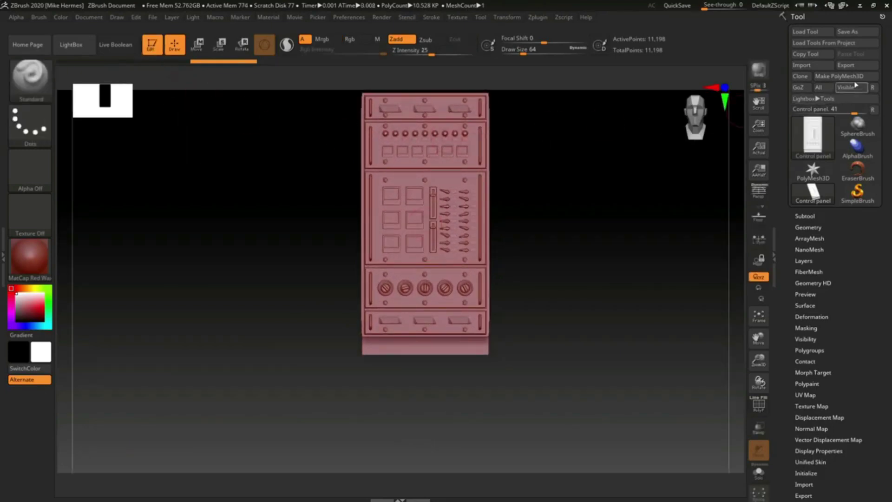
left_click(840, 76)
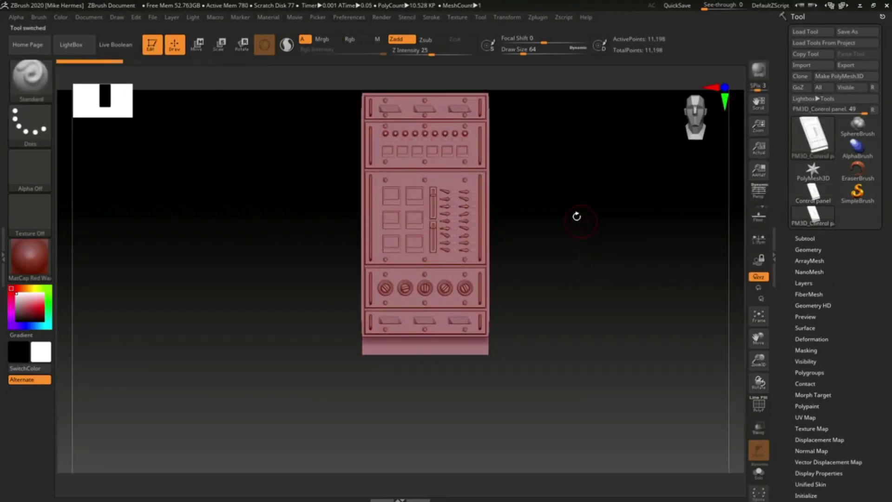
Choose the IMM Ind. Parts insert brush for adding crown nuts to the panel's middle section.
mouse_move(575, 215)
left_mouse_down("alt")
mouse_move(559, 288)
mouse_move(543, 277)
mouse_move(551, 295)
mouse_move(535, 295)
mouse_move(523, 307)
mouse_move(610, 315)
mouse_move(616, 296)
mouse_move(652, 320)
left_mouse_up("alt")
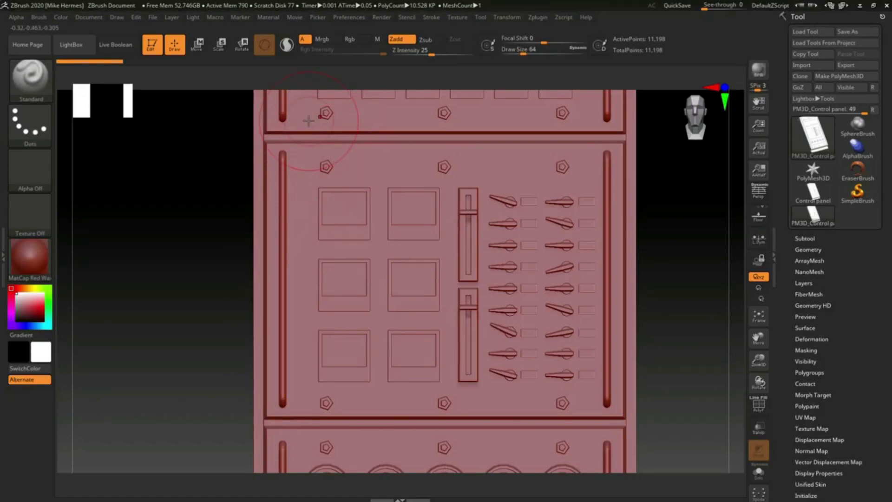
key("b")
key("i")
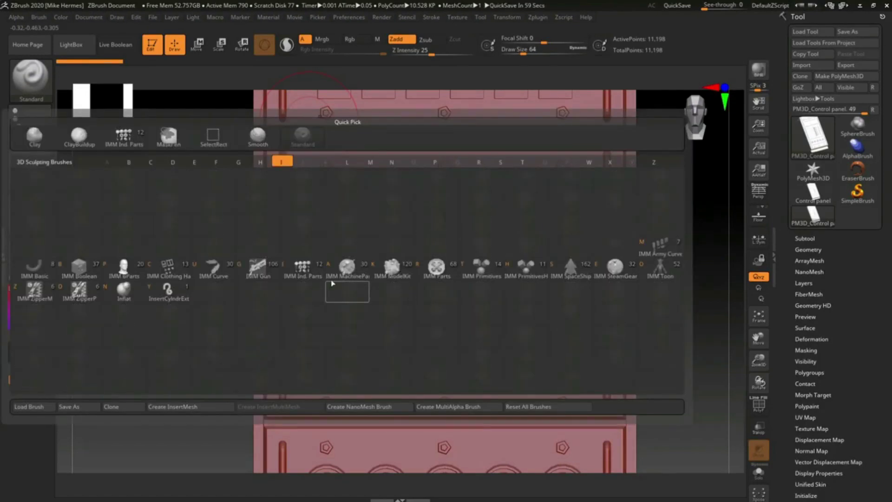
left_click(303, 275)
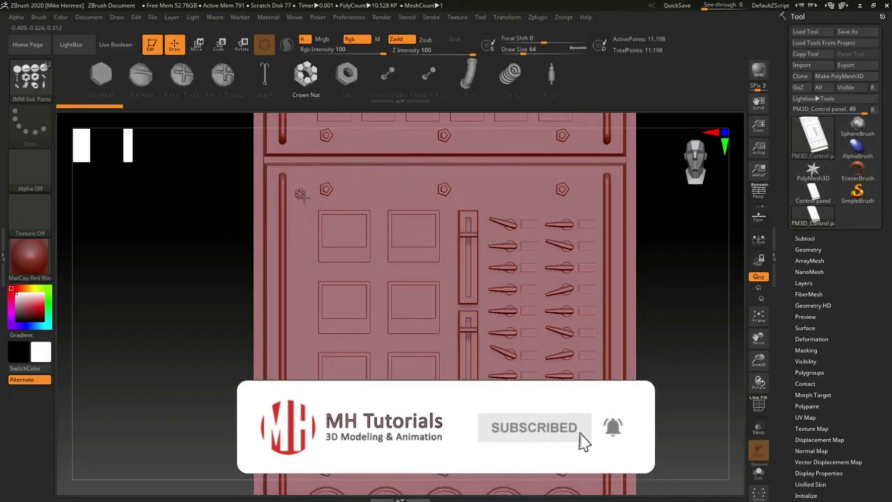
Set the draw size to 9 and insert three equally sized crown nuts in a column beside the panel's upper-left square.
left_click_drag(300, 199, 311, 202)
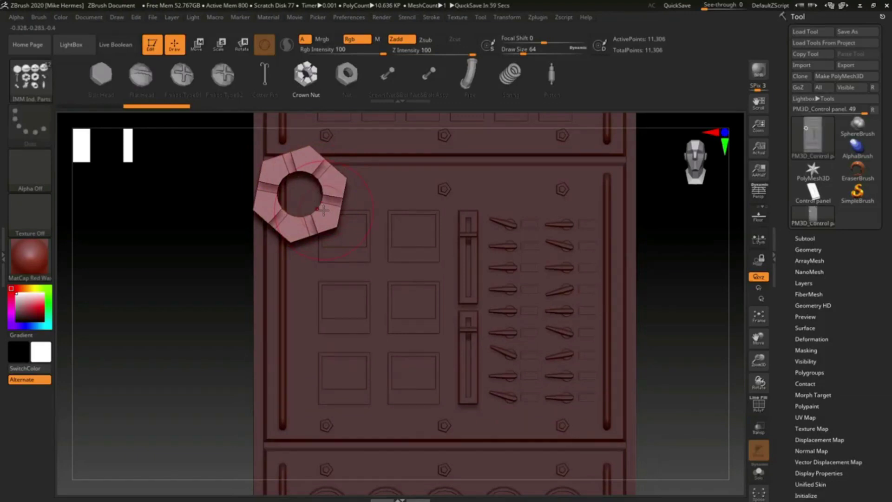
key("ctrl+z")
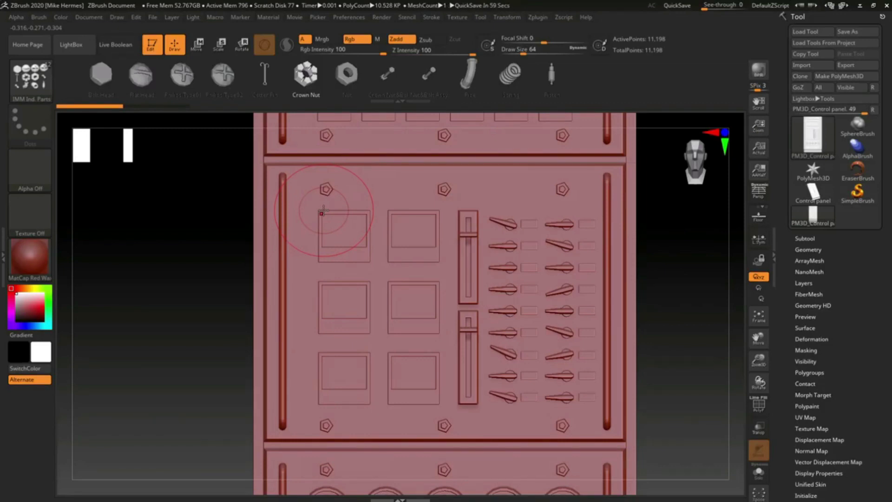
left_click_drag(514, 49, 511, 50)
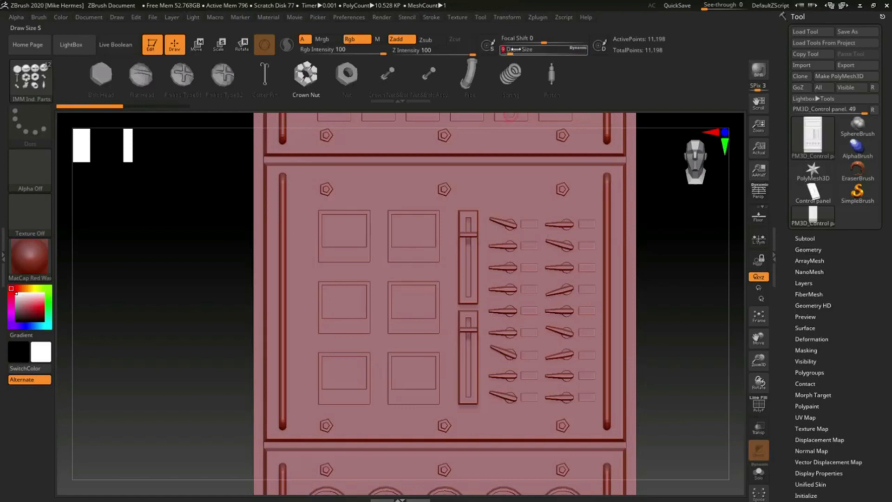
left_click(298, 202)
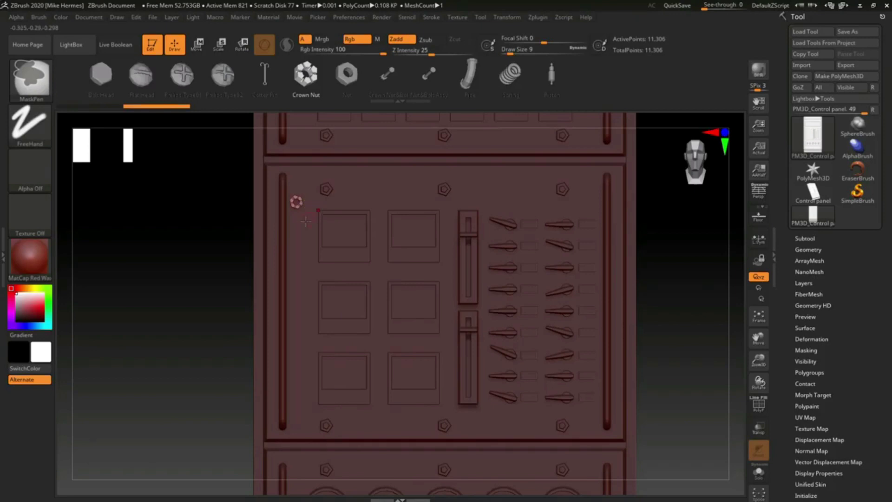
left_click(297, 222)
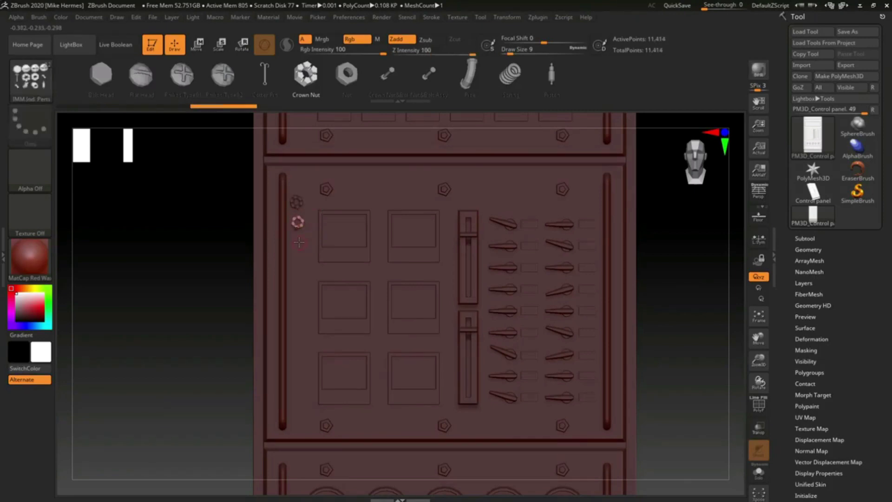
left_click(298, 243)
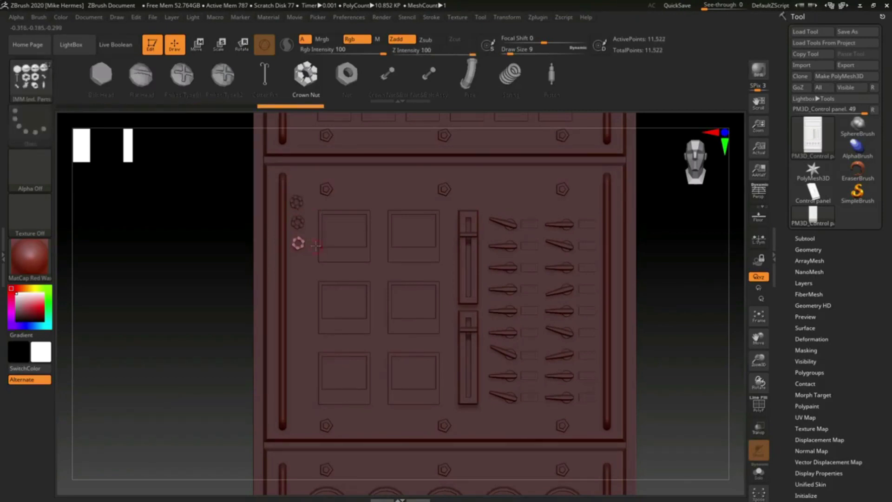